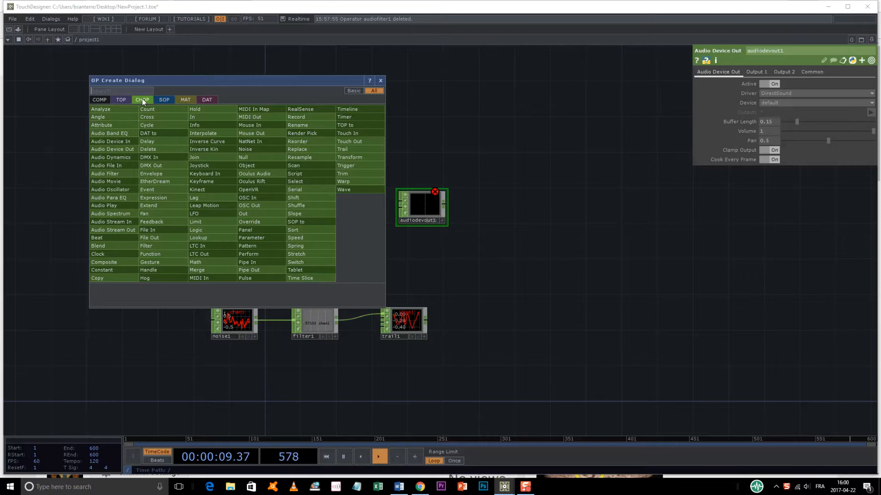
Browse the TOP and CHOP operator families in the operator creation dialog, closing it without adding anything
left_click(128, 100)
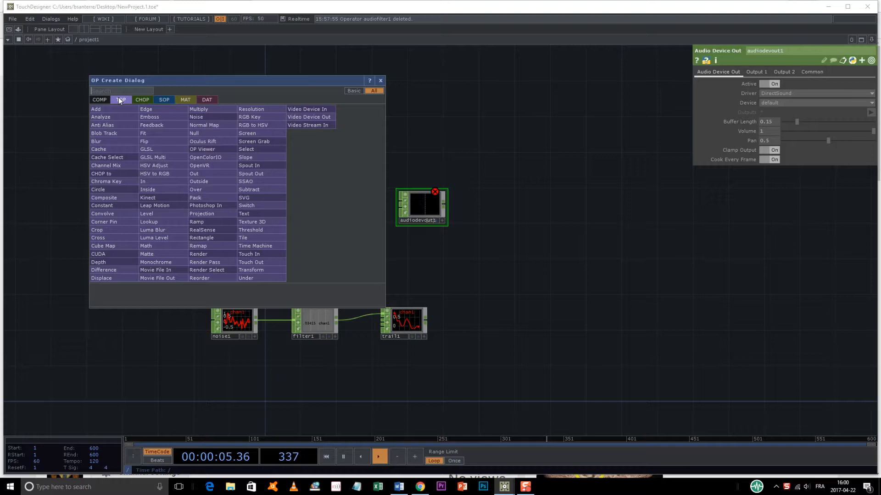
left_click(143, 100)
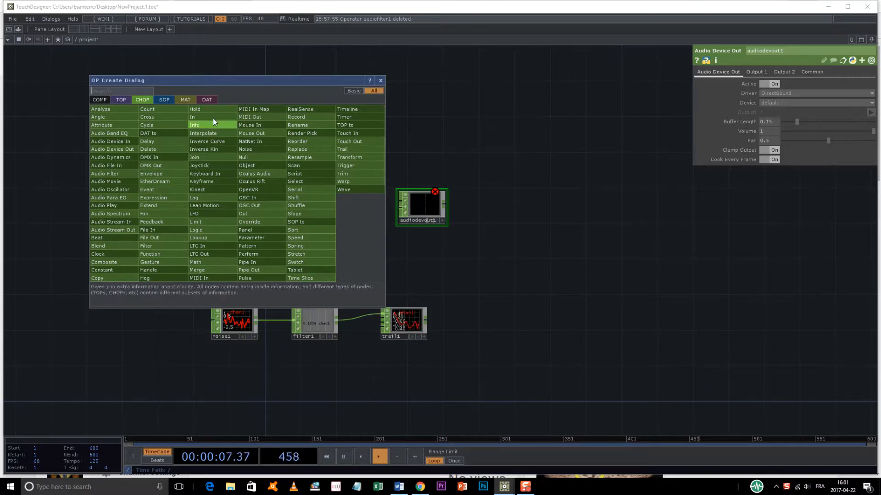
left_click(381, 81)
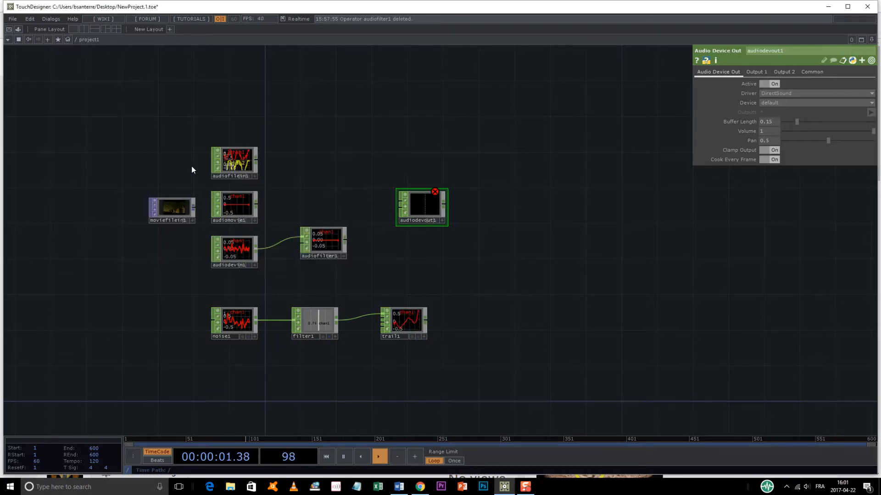
Move the audiodevout1 node so it sits level with audiofilein1 and closer to it
scroll(191, 167, "up", 10)
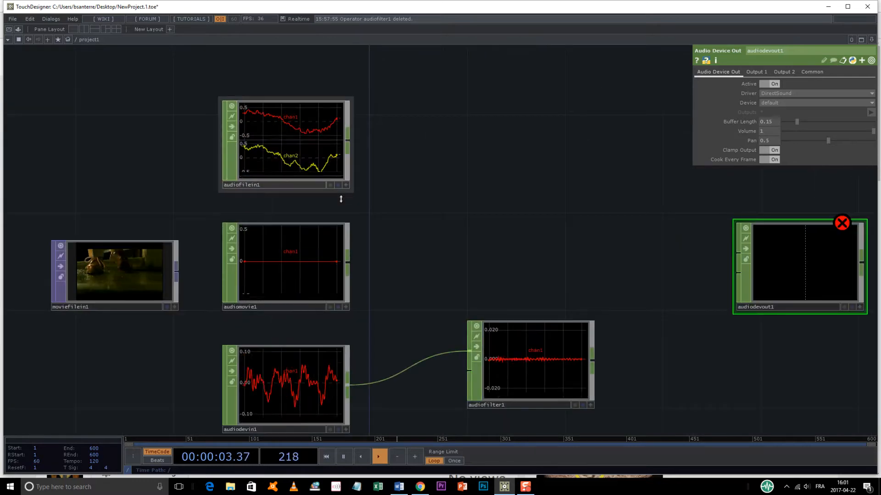
left_click_drag(403, 170, 404, 202)
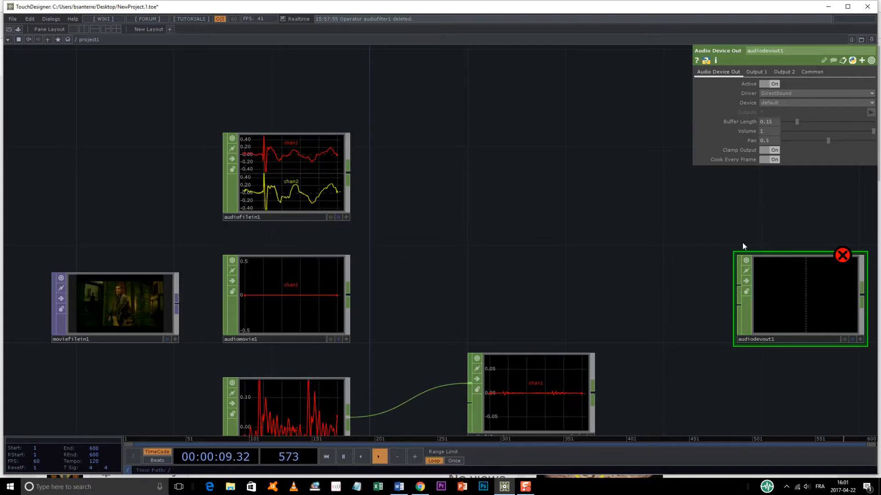
left_click_drag(790, 287, 547, 187)
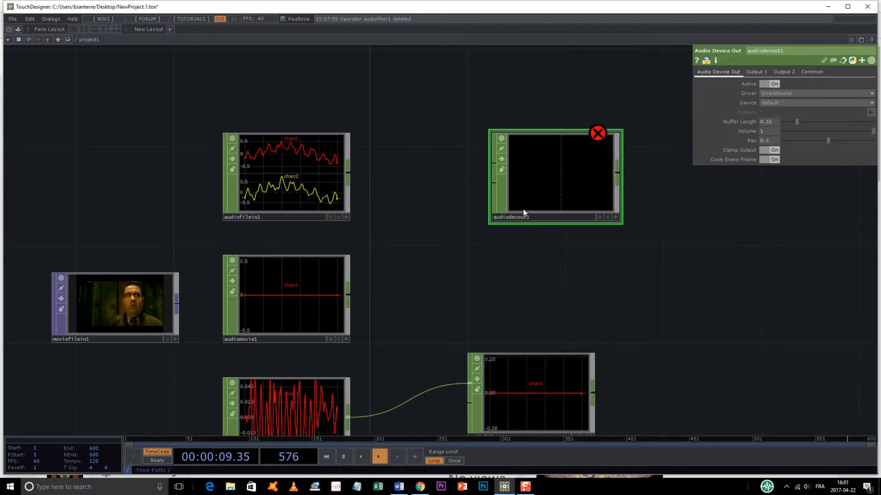
Play audiofilein1 through audiodevout1 by wiring them together, and disconnect the wire again
left_click_drag(349, 172, 483, 163)
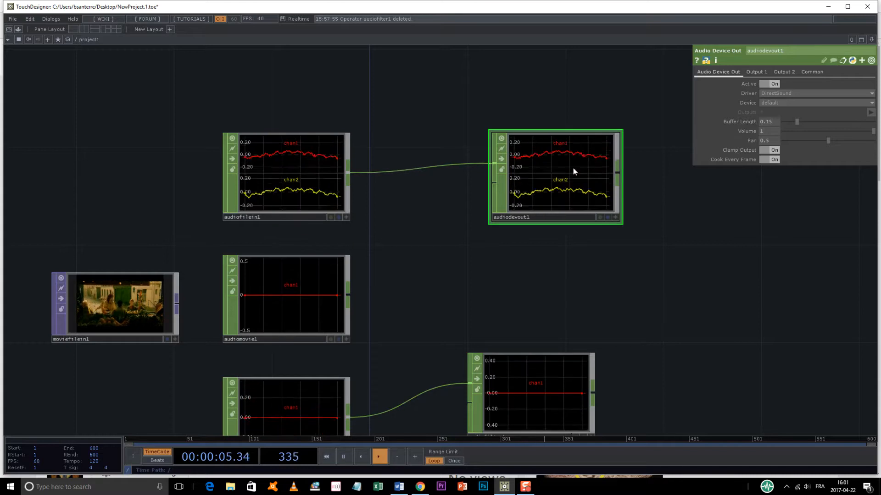
right_click(402, 171)
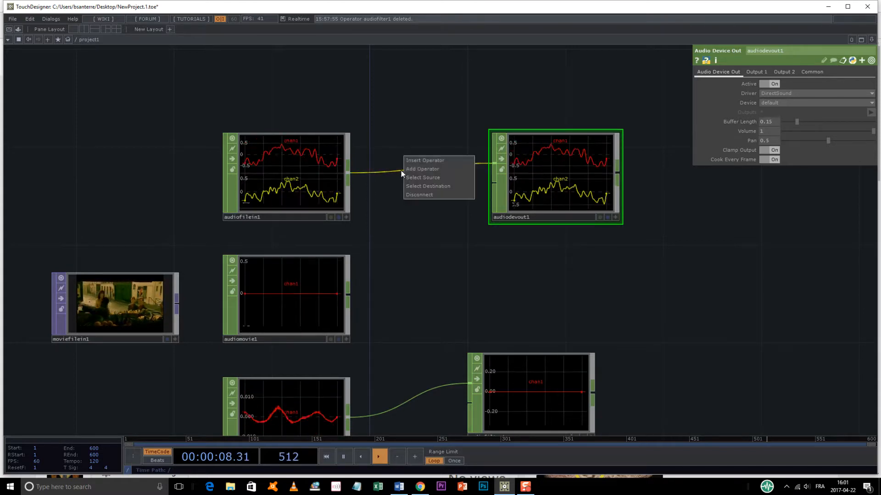
left_click(426, 195)
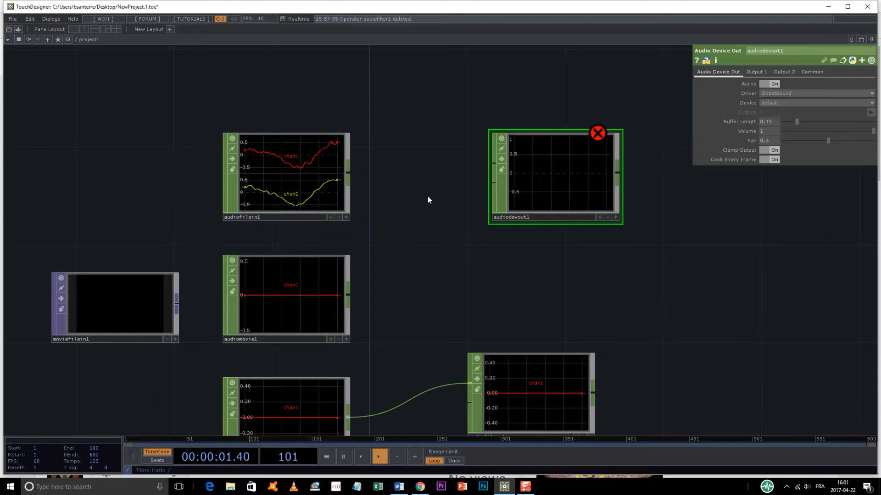
Assign moviefilein1 as the Movie File In TOP source of audiomovie1
key("h")
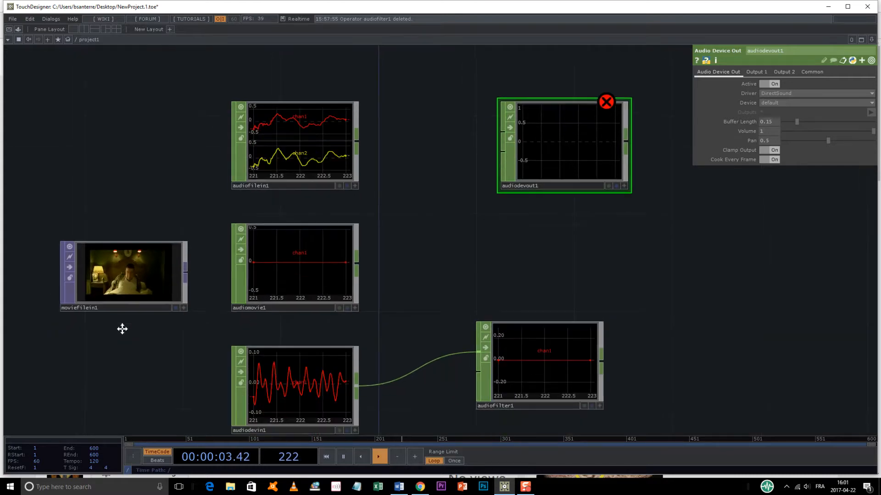
scroll(121, 271, "up", 3)
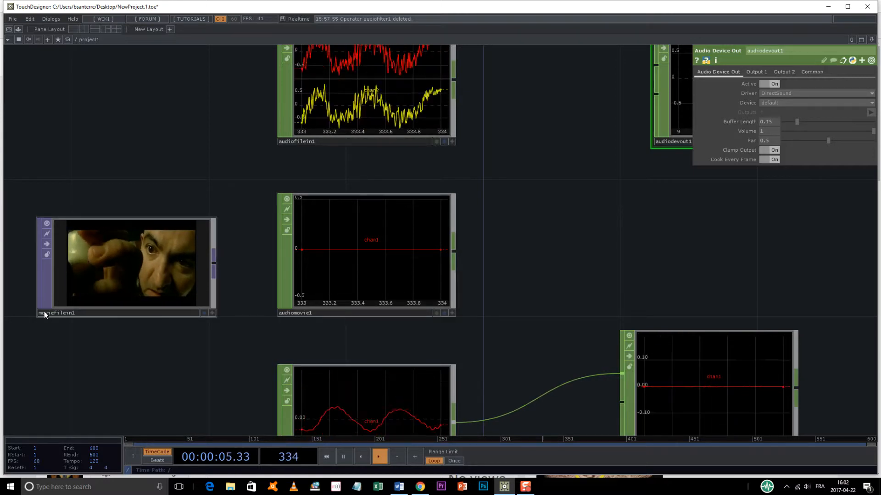
left_click_drag(107, 272, 346, 253)
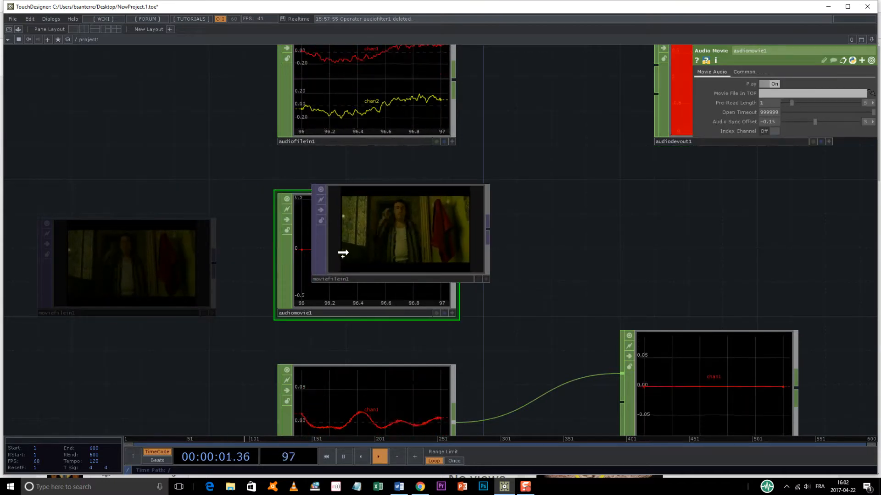
left_click_drag(343, 253, 349, 252)
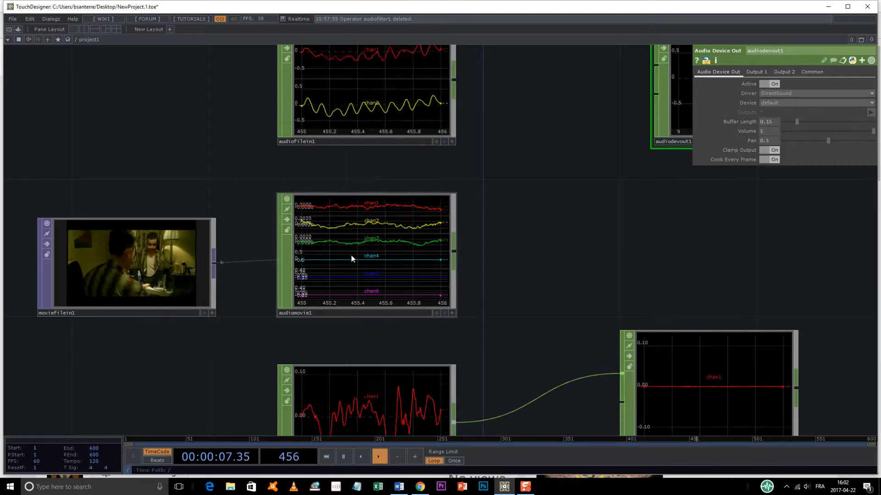
Connect the audiomovie1 output to audiodevout1 and raise the system volume to about 56
left_click_drag(550, 225, 454, 281)
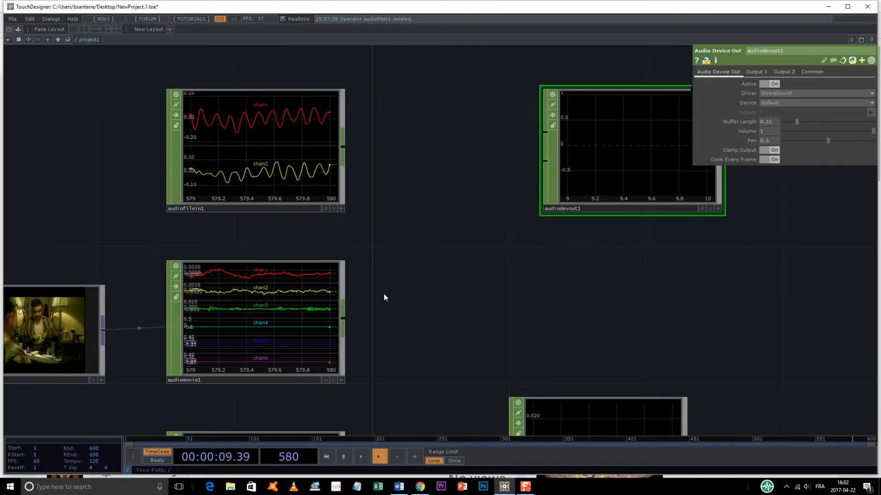
left_click_drag(343, 319, 525, 122)
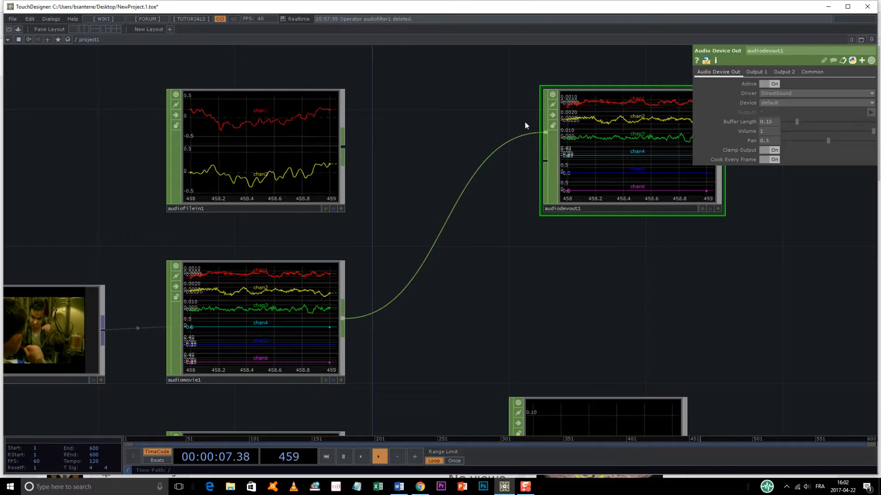
key("XF86AudioRaiseVolume")
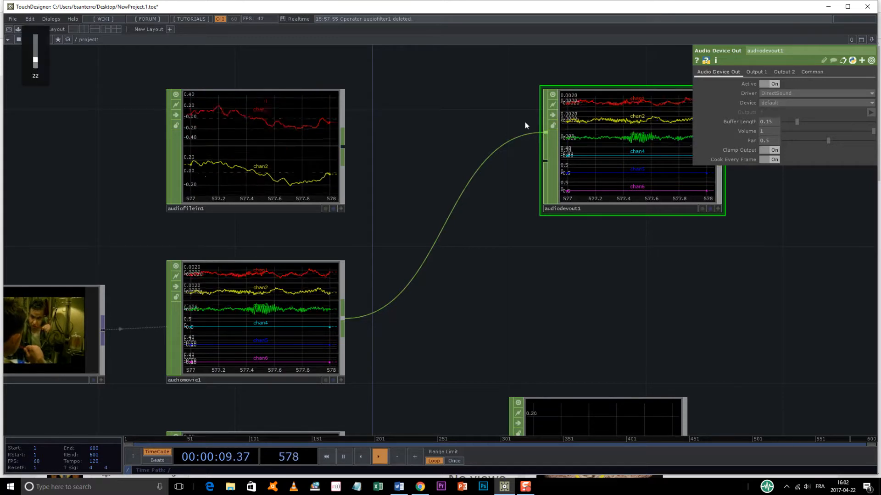
key("XF86AudioRaiseVolume")
key("XF86AudioRaiseVolume")
key("XF86AudioRaiseVolume")
key("XF86AudioRaiseVolume")
key("XF86AudioRaiseVolume")
key("XF86AudioRaiseVolume")
key("XF86AudioRaiseVolume")
key("XF86AudioRaiseVolume")
key("XF86AudioRaiseVolume")
key("XF86AudioRaiseVolume")
key("XF86AudioRaiseVolume")
key("XF86AudioRaiseVolume")
key("XF86AudioRaiseVolume")
key("XF86AudioRaiseVolume")
key("XF86AudioRaiseVolume")
key("XF86AudioRaiseVolume")
key("XF86AudioRaiseVolume")
key("XF86AudioRaiseVolume")
key("XF86AudioRaiseVolume")
key("XF86AudioRaiseVolume")
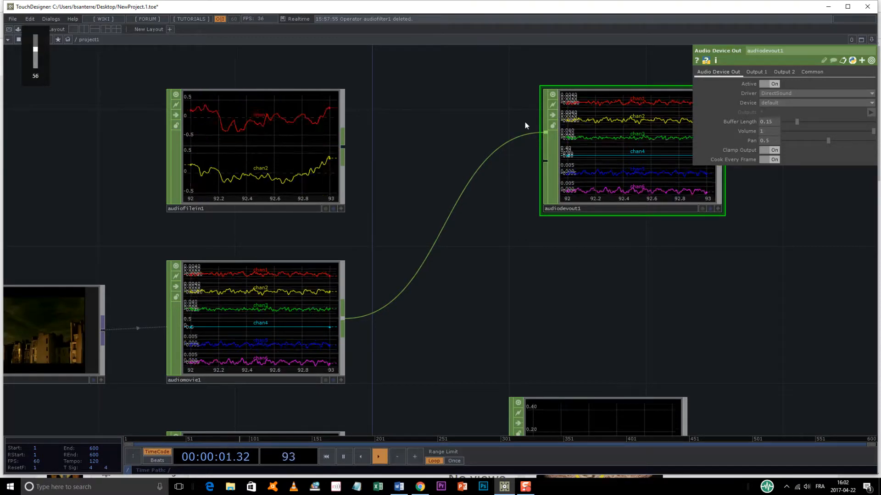
key("XF86AudioRaiseVolume")
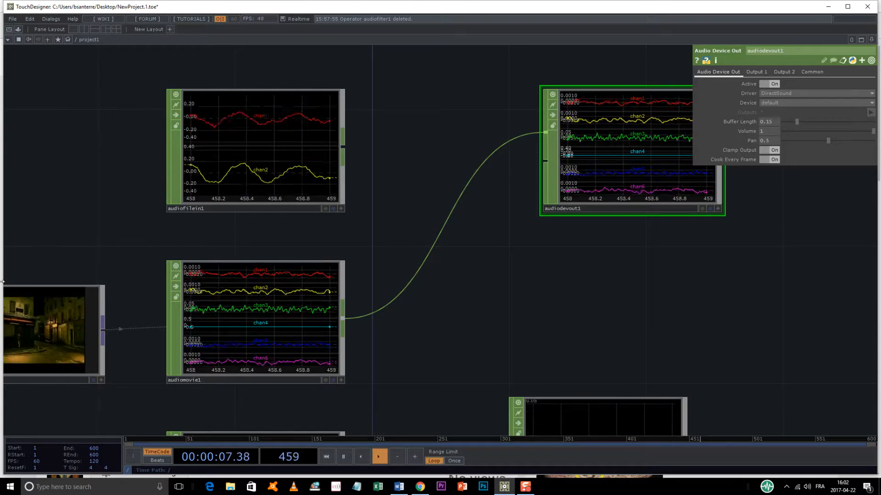
Disconnect the wire between audiomovie1 and audiodevout1
left_click_drag(65, 263, 90, 249)
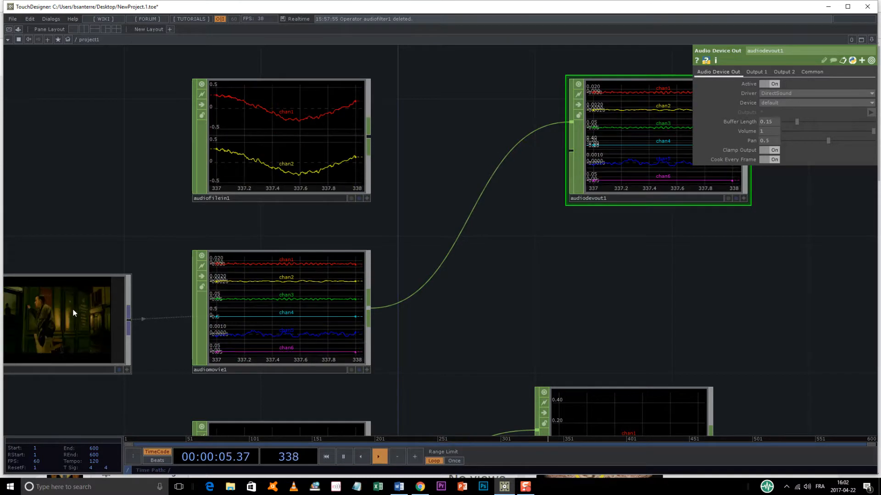
right_click(462, 230)
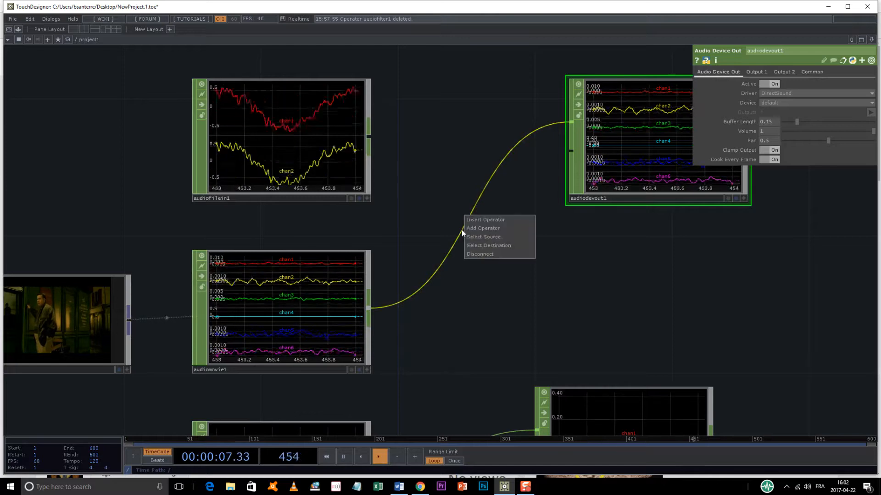
left_click(494, 254)
Wire the microphone input audiodevin1 to audiodevout1 to hear it, and disconnect that wire again
left_click_drag(430, 316, 437, 162)
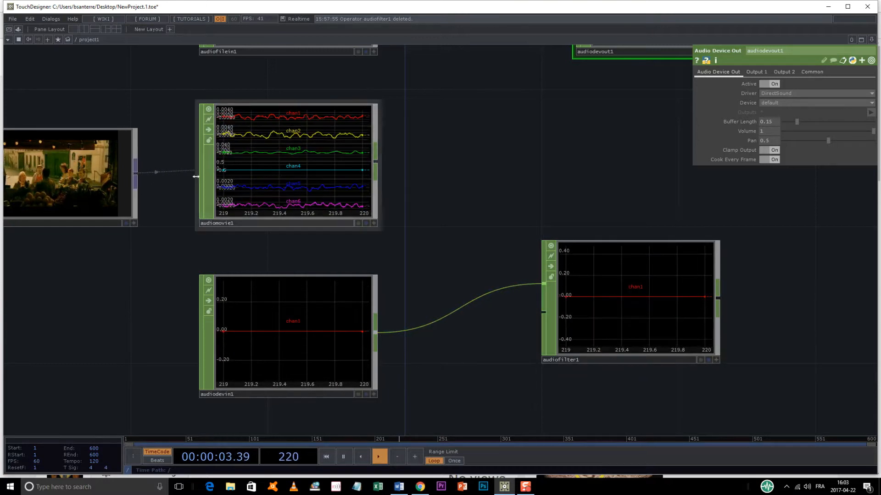
left_click_drag(167, 273, 248, 281)
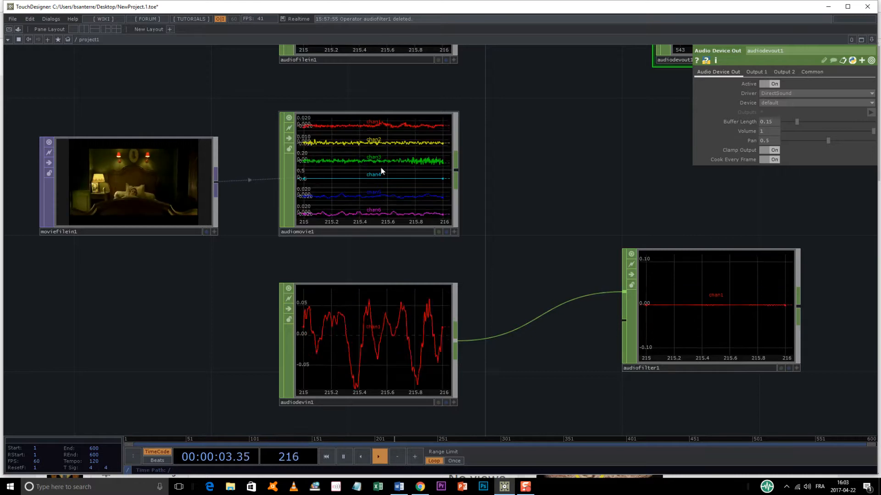
mouse_move(131, 177)
left_mouse_down()
mouse_move(363, 186)
mouse_move(359, 177)
mouse_move(104, 173)
mouse_move(331, 173)
mouse_move(127, 176)
left_mouse_up()
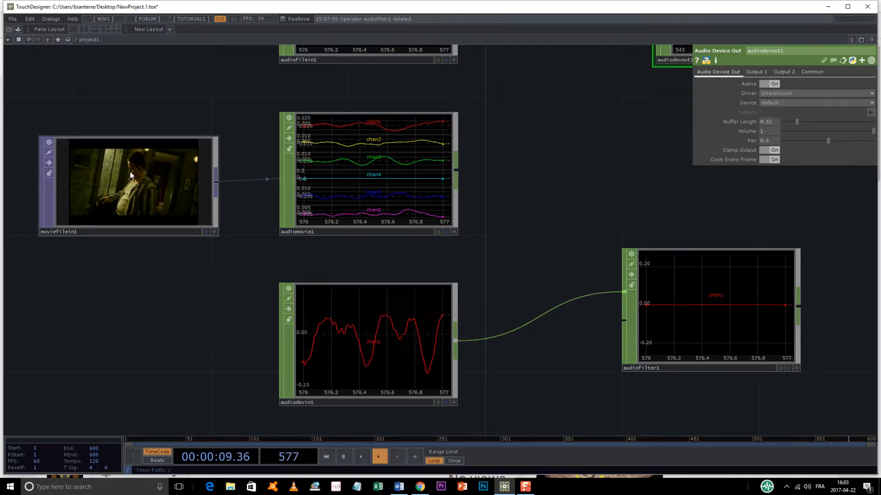
left_click_drag(550, 340, 513, 242)
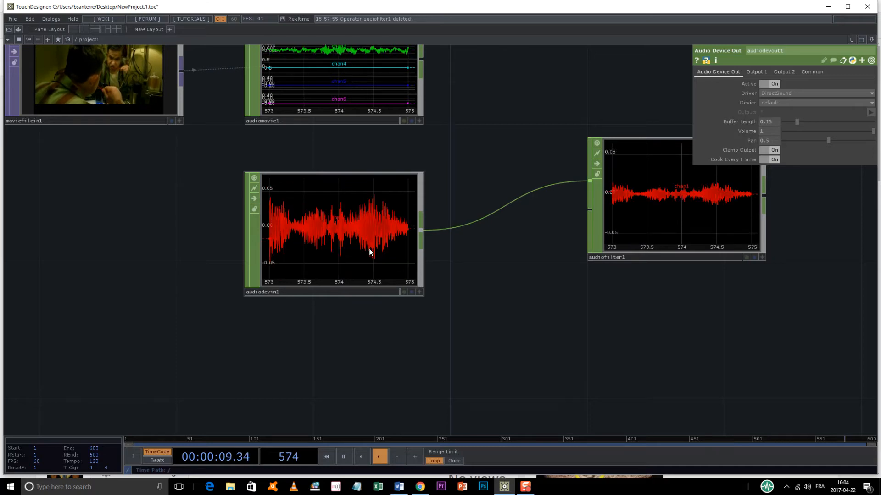
left_click_drag(516, 262, 405, 397)
scroll(411, 266, "down", 3)
left_click_drag(359, 315, 450, 128)
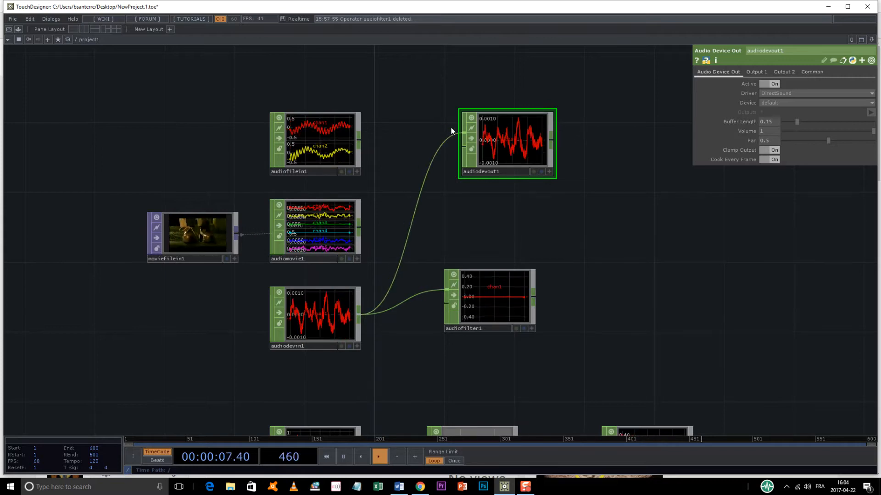
right_click(437, 153)
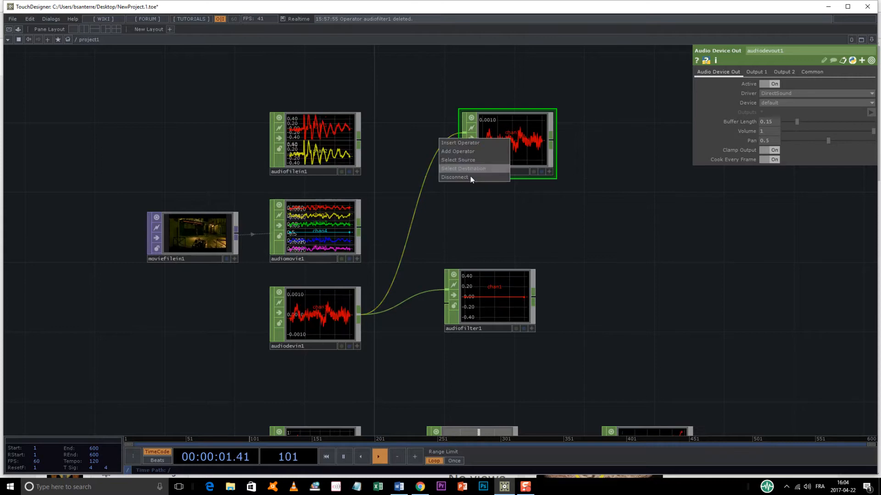
left_click(458, 169)
Move the audiofilter1 node into line with audiodevin1 and closer to it
left_click_drag(451, 243, 423, 202)
left_click_drag(486, 253, 491, 272)
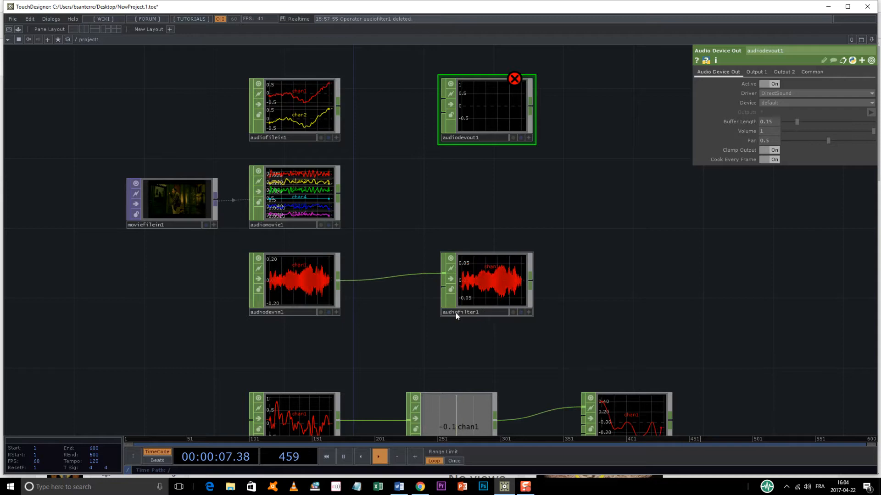
scroll(460, 291, "up", 5)
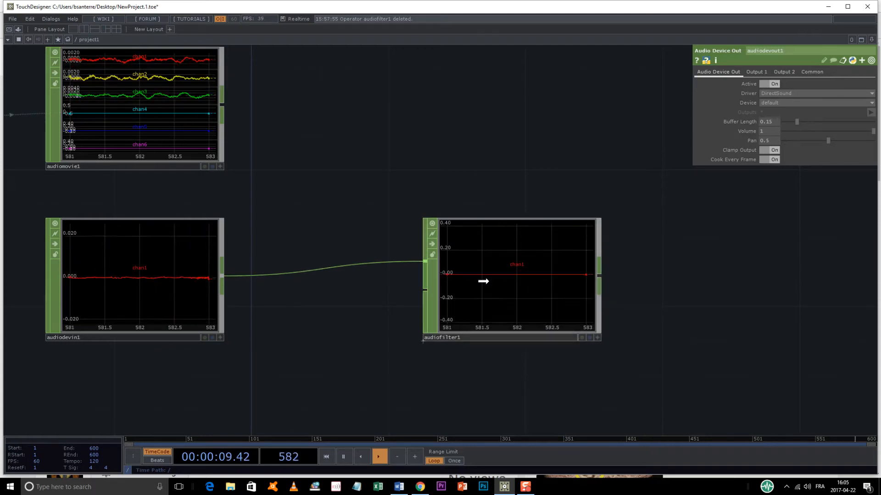
left_click_drag(503, 277, 402, 288)
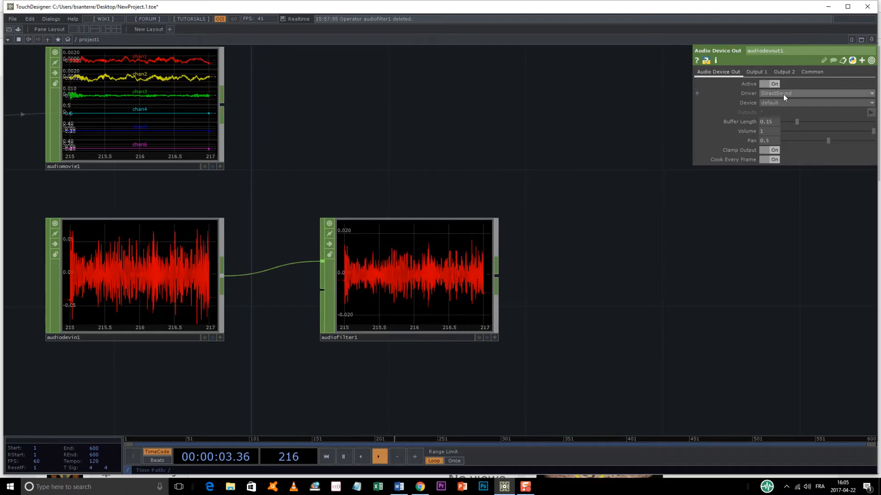
Set audiofilter1's filter type to Low Pass and its cutoff units to Logarithmic
left_click(392, 256)
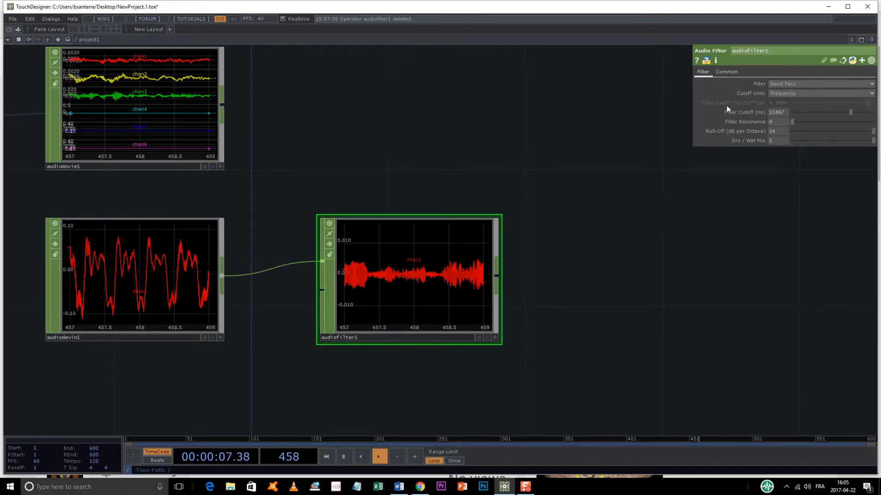
left_click(791, 84)
left_click(789, 92)
left_click(788, 93)
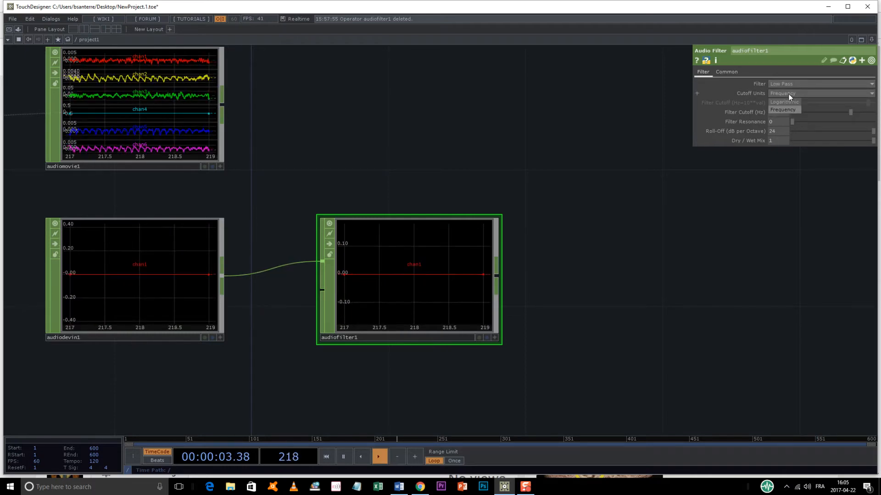
left_click(787, 102)
Try the High Pass filter type on audiofilter1
left_click(794, 85)
left_click(792, 89)
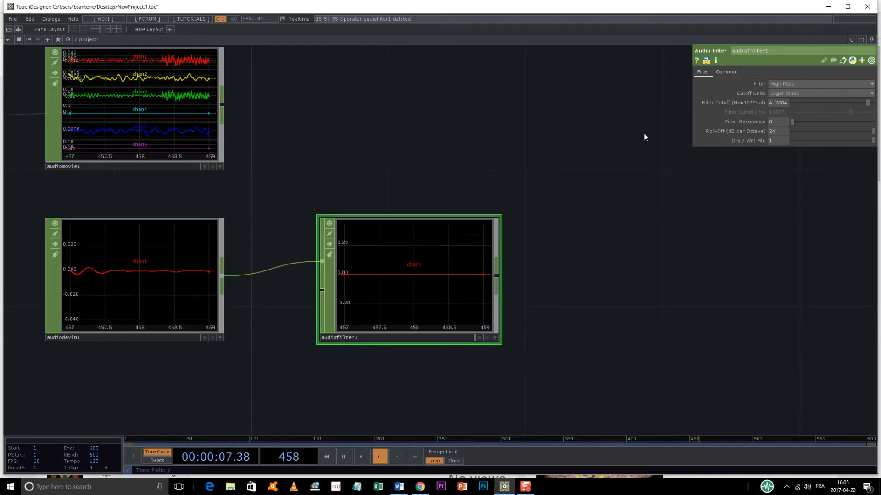
Return audiofilter1 to the Low Pass type and lower its logarithmic filter cutoff to 2.06
left_click(813, 84)
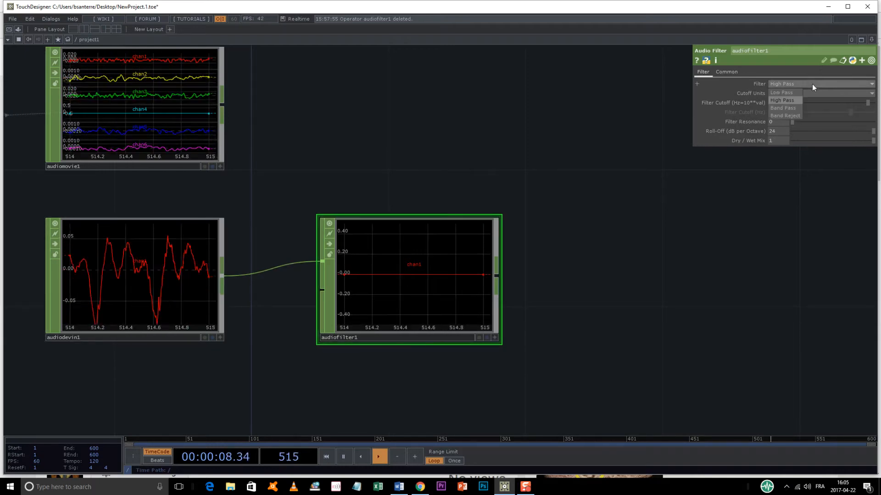
left_click(783, 93)
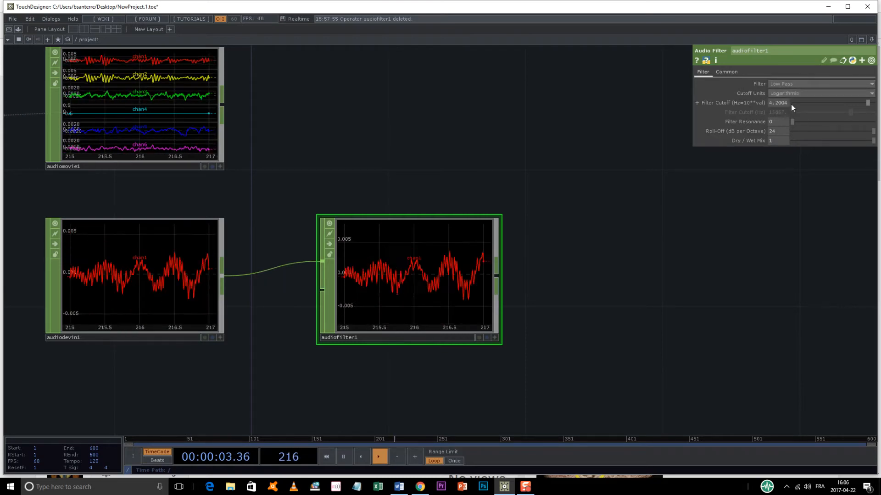
left_click_drag(869, 103, 834, 112)
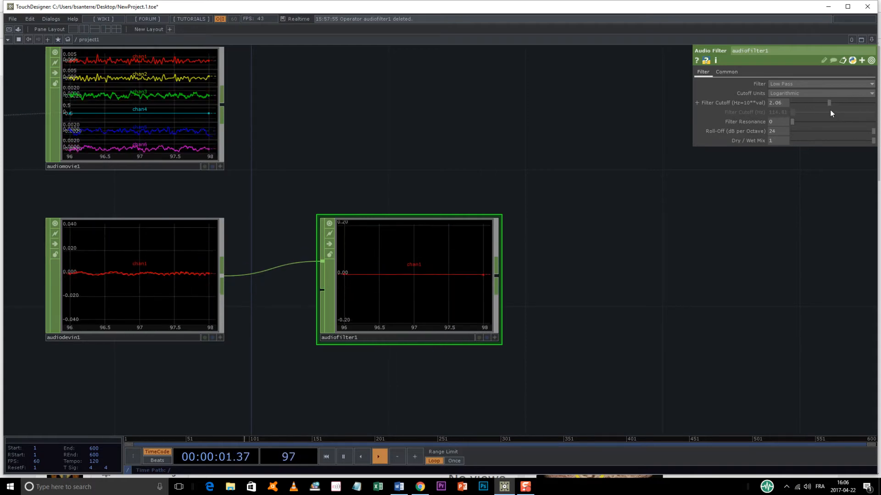
Compare audiofilter1's filtered microphone signal with the noise1, filter1 and trail1 chain, examining each node's display closely
left_click_drag(829, 110, 821, 112)
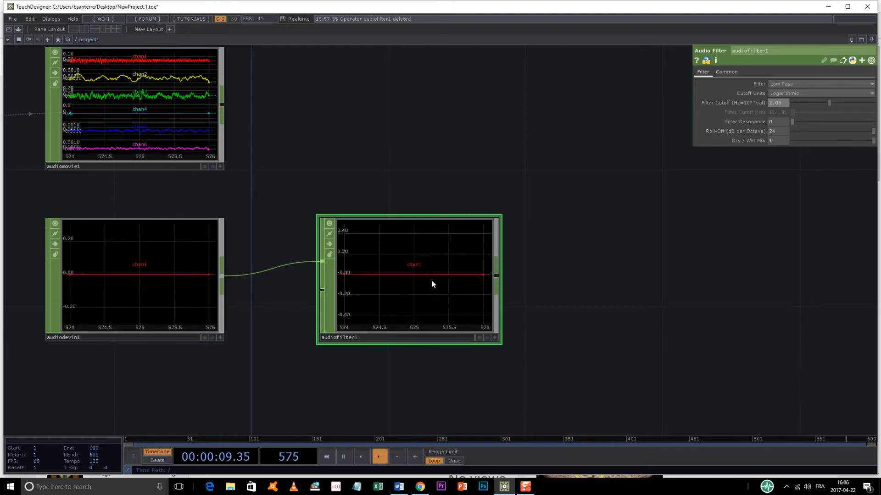
scroll(356, 393, "down", 2)
left_click_drag(526, 333, 600, 110)
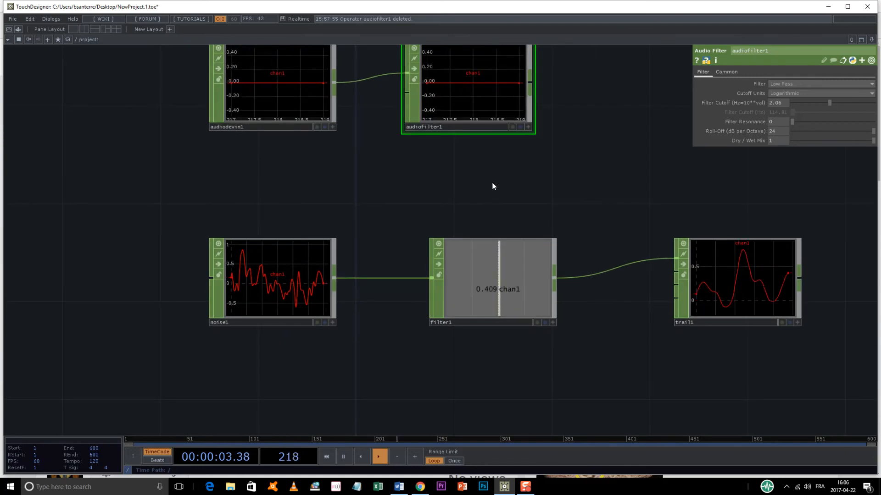
left_click_drag(492, 183, 407, 320)
left_click(374, 232)
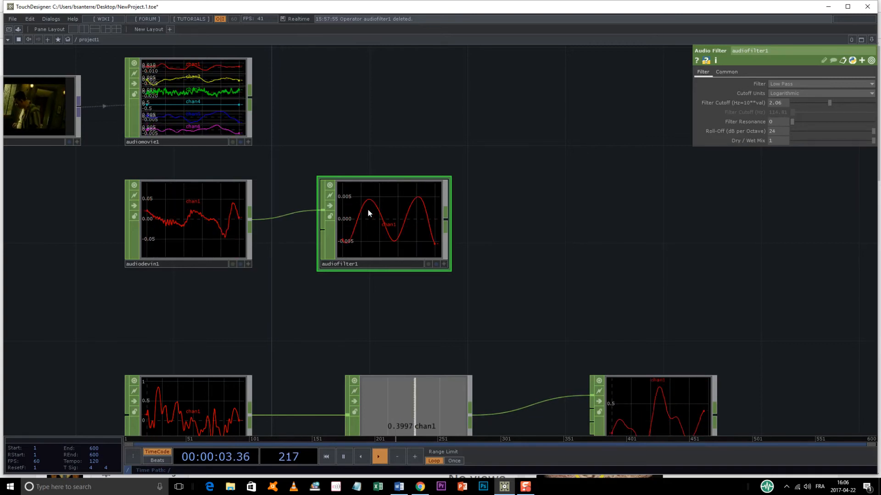
left_click_drag(292, 302, 309, 178)
left_click_drag(285, 338, 362, 345)
scroll(295, 251, "up", 4)
scroll(295, 250, "up", 1)
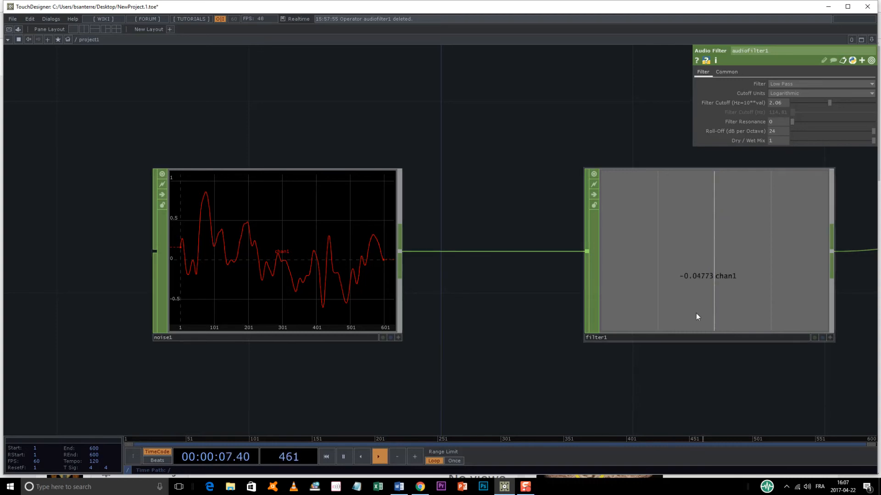
scroll(730, 284, "up", 5)
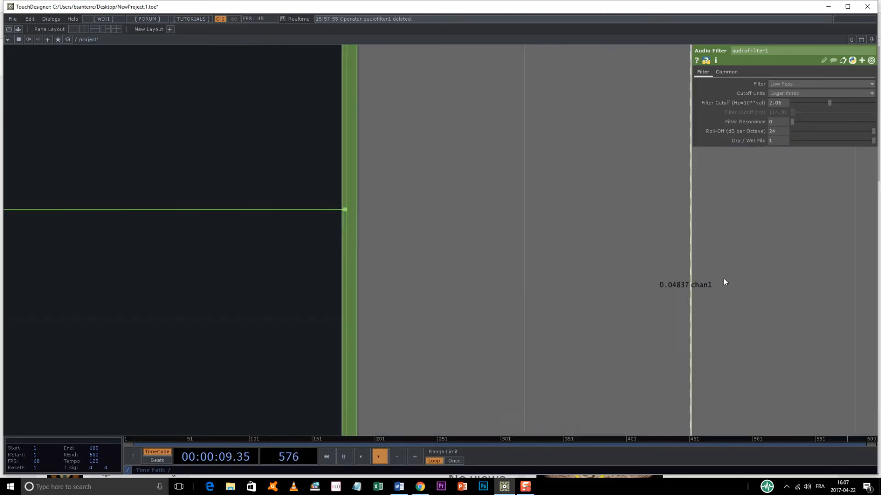
scroll(663, 291, "down", 5)
left_click_drag(584, 377, 420, 375)
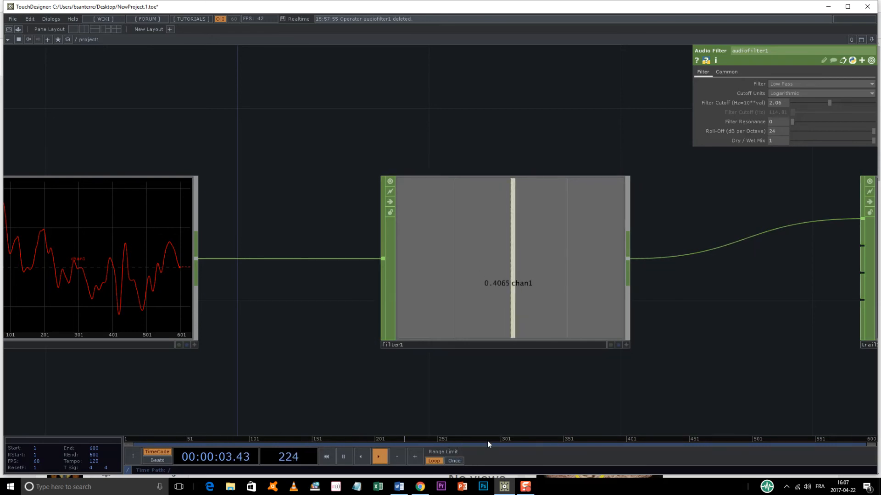
left_click_drag(755, 298, 307, 307)
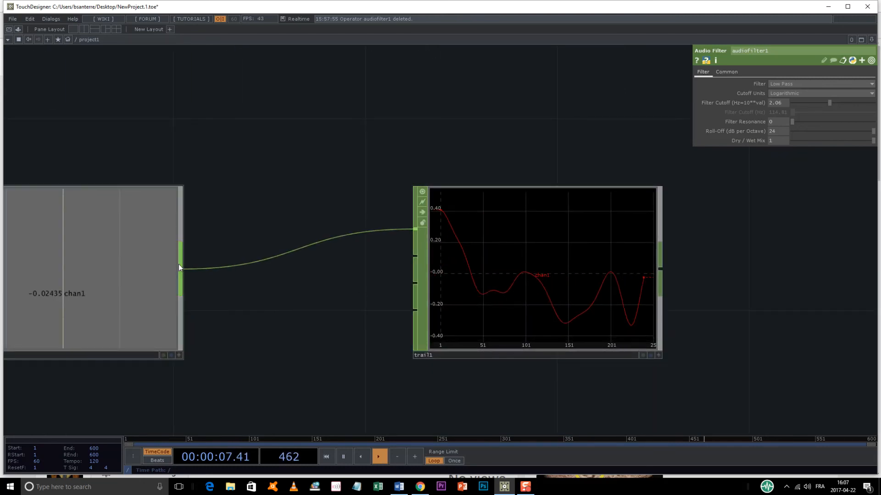
Try the Box type on filter1 while watching trail1, and return the filter type to Gaussian
left_click(115, 253)
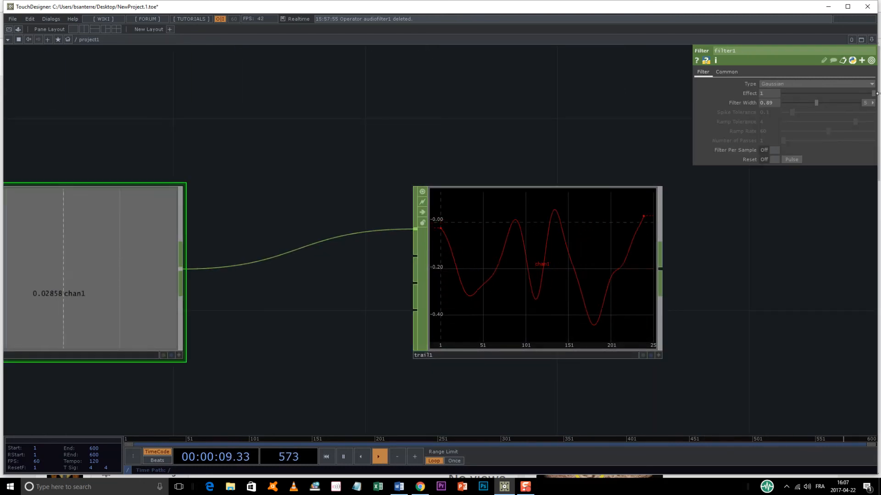
left_click(815, 83)
left_click(777, 108)
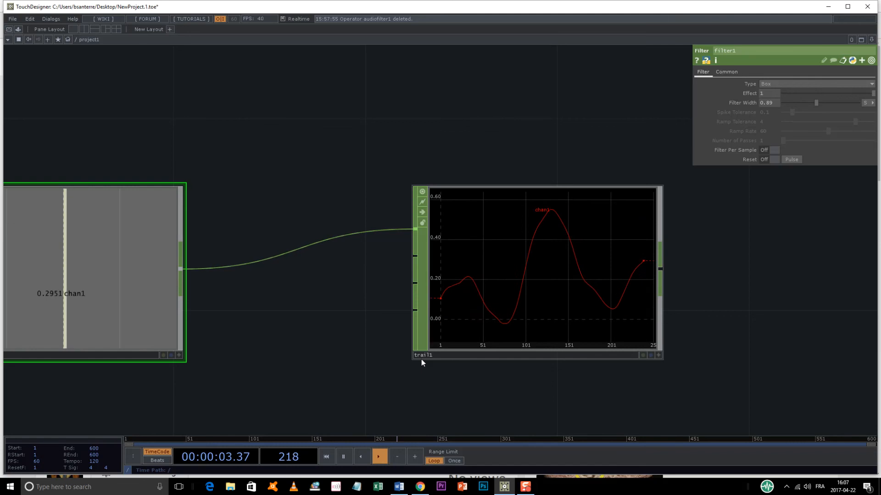
left_click(775, 83)
left_click(779, 91)
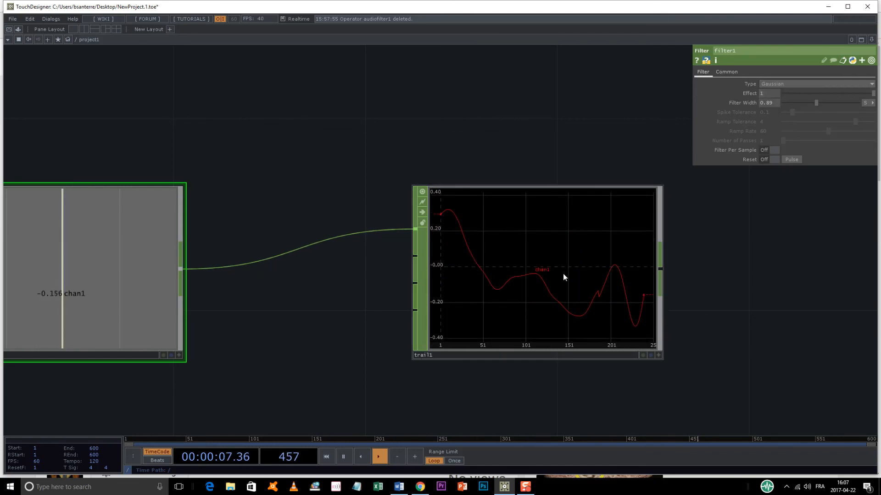
Try an Effect of 0 on filter1, and set its Effect to 0.567 and Filter Width to 2
left_click_drag(873, 94, 764, 99)
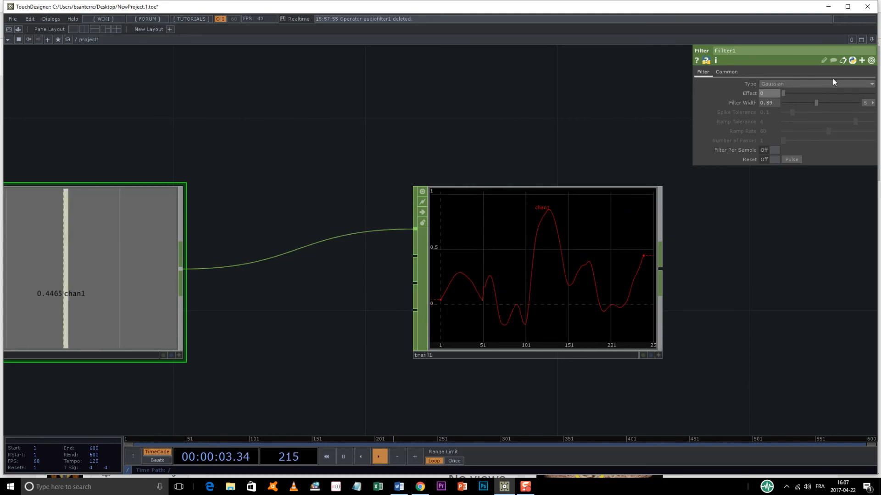
left_click_drag(785, 92, 877, 107)
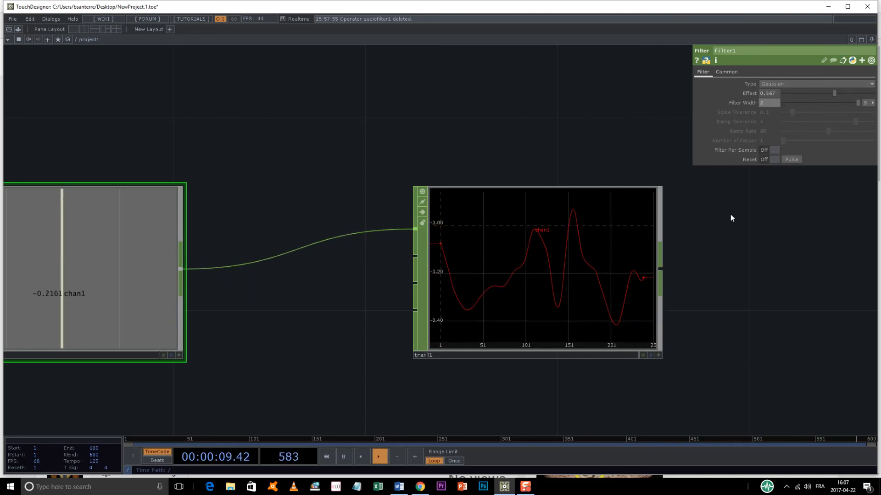
scroll(294, 251, "down", 5)
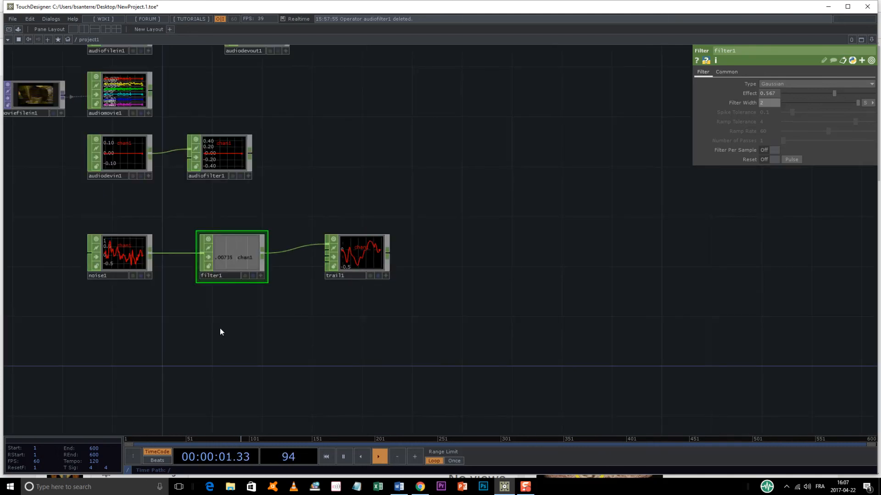
scroll(349, 344, "down", 5)
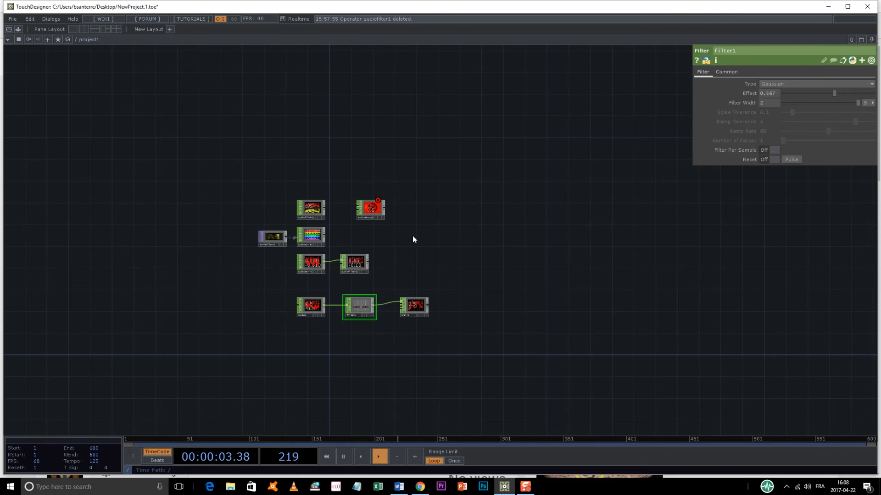